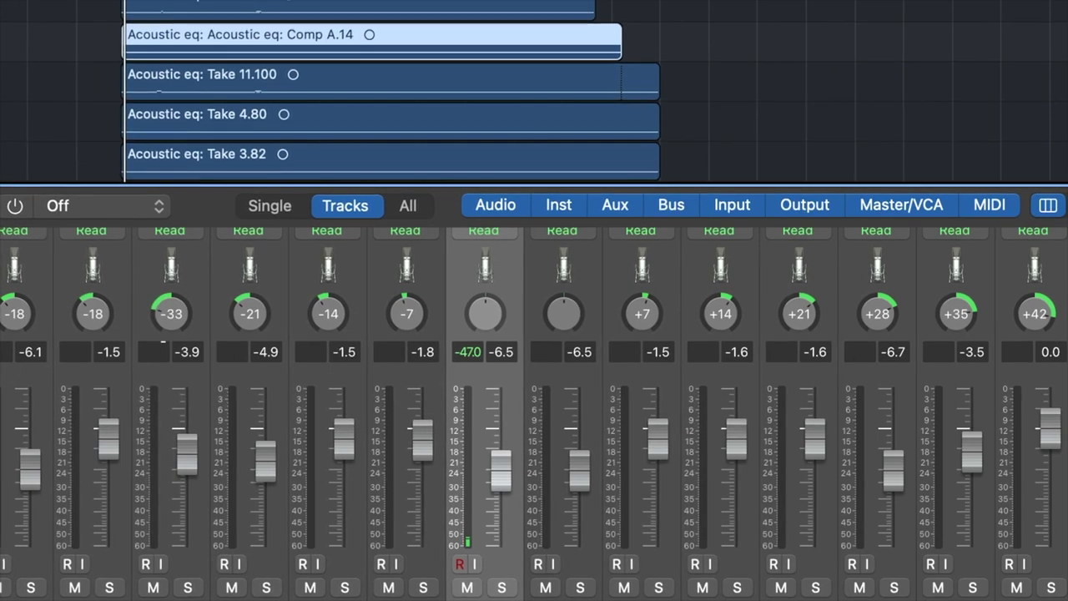
drag(97, 325, 88, 359)
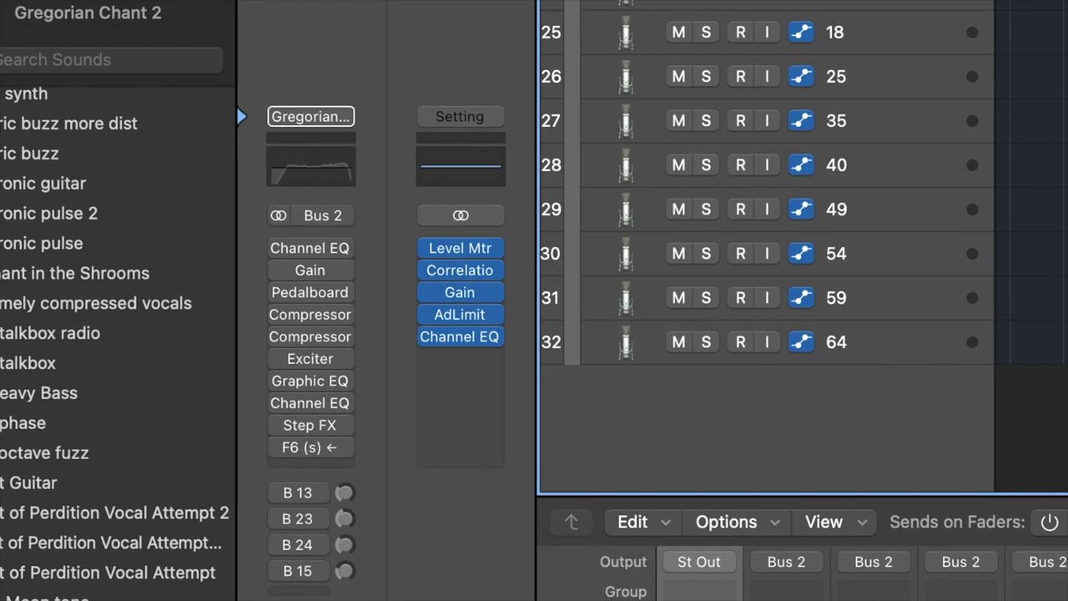
scroll(767, 250, up, 10)
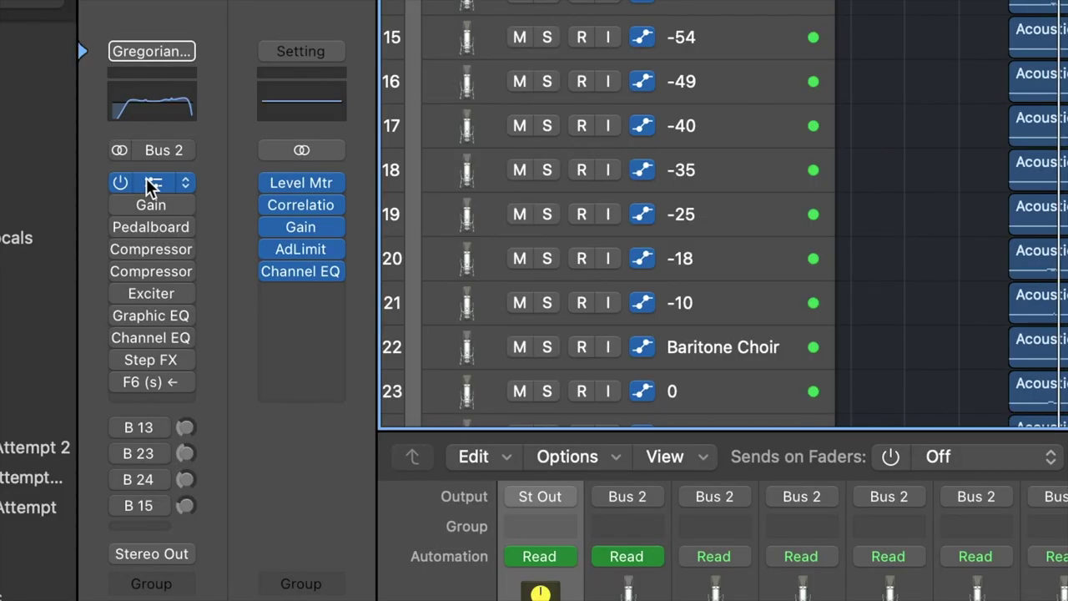
Turn on the Gain and Pedalboard inserts of the Baritone Choir 20 channel and view each effect's settings
click(150, 181)
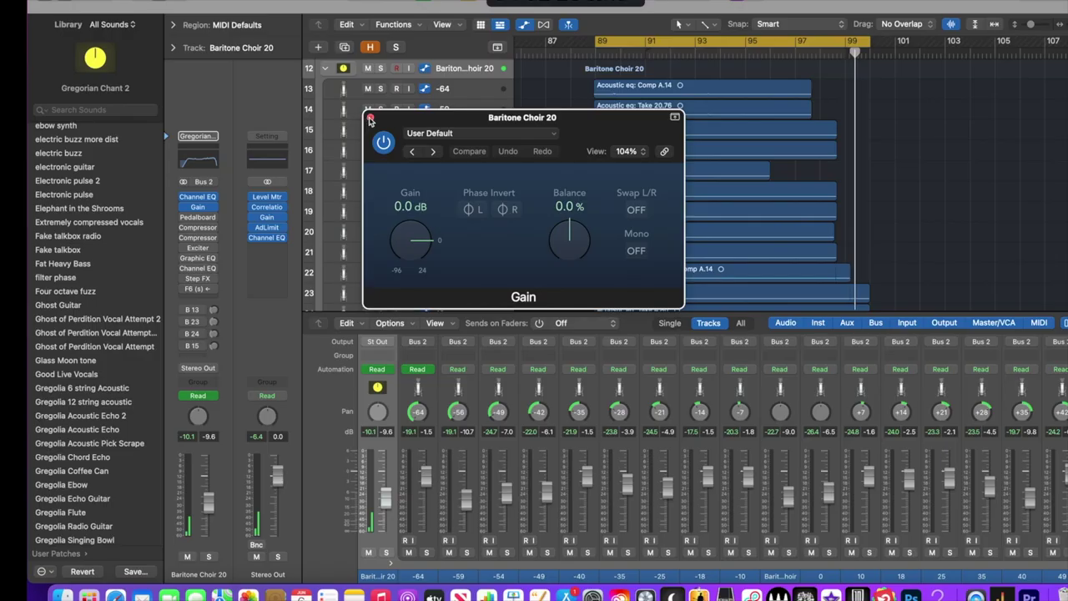
click(232, 213)
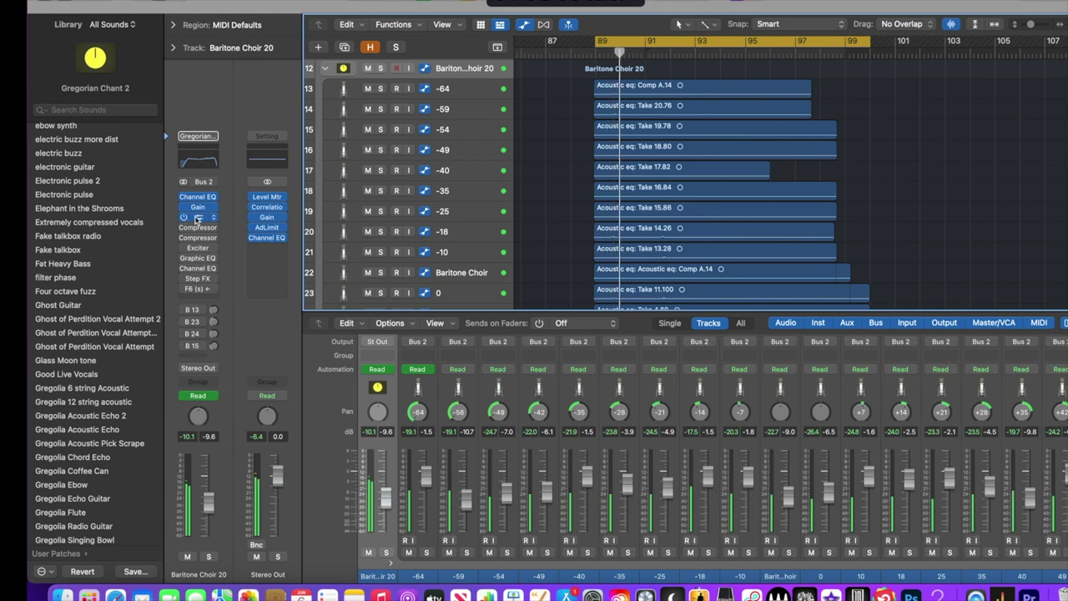
click(198, 218)
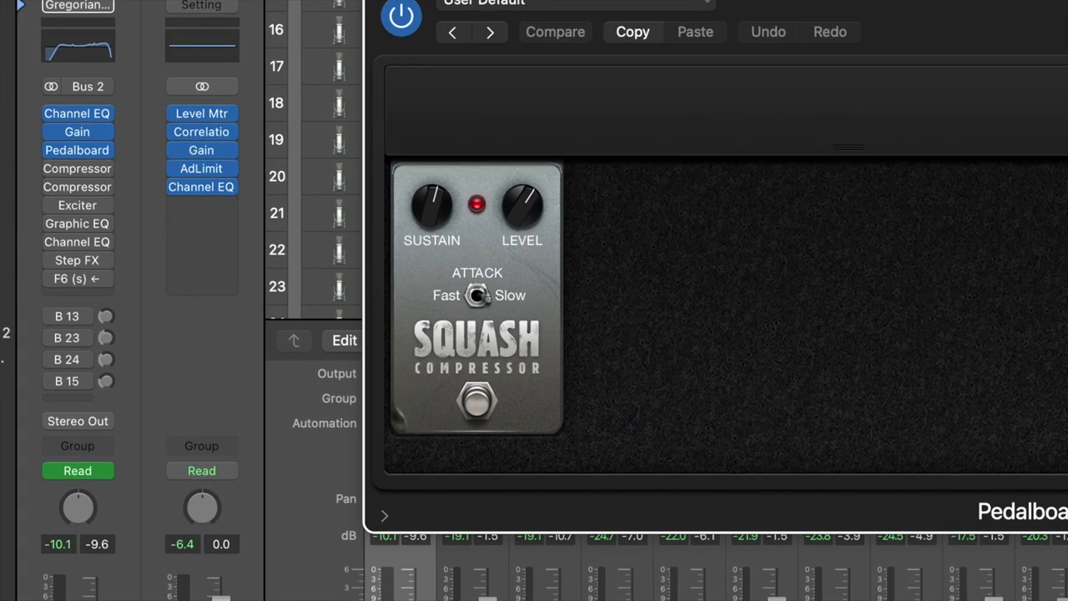
click(367, 111)
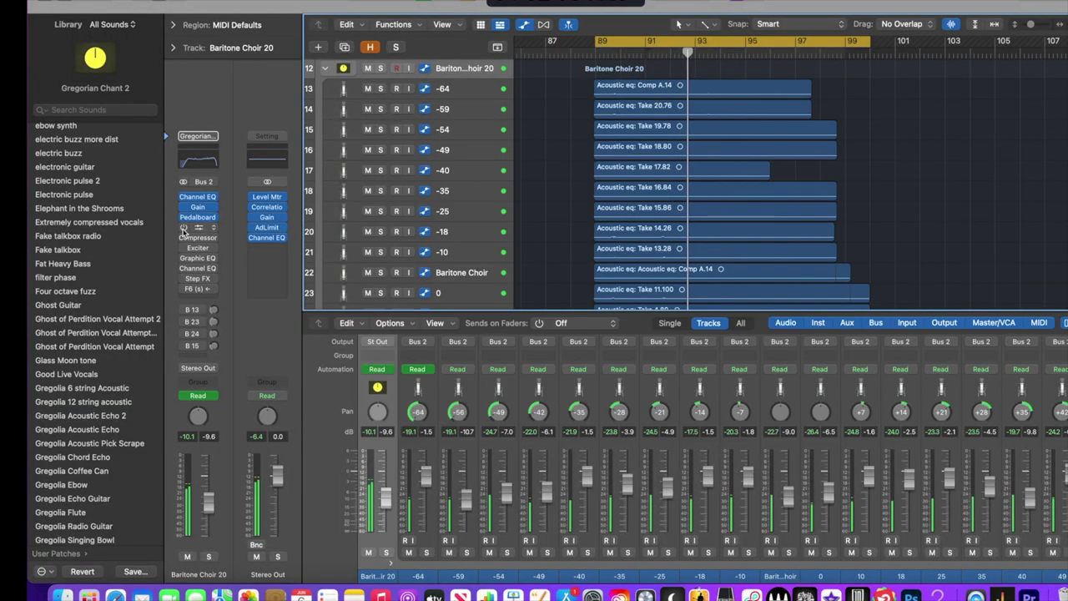
Turn on the two Compressor inserts of Baritone Choir 20 and view their attack and release settings
click(198, 227)
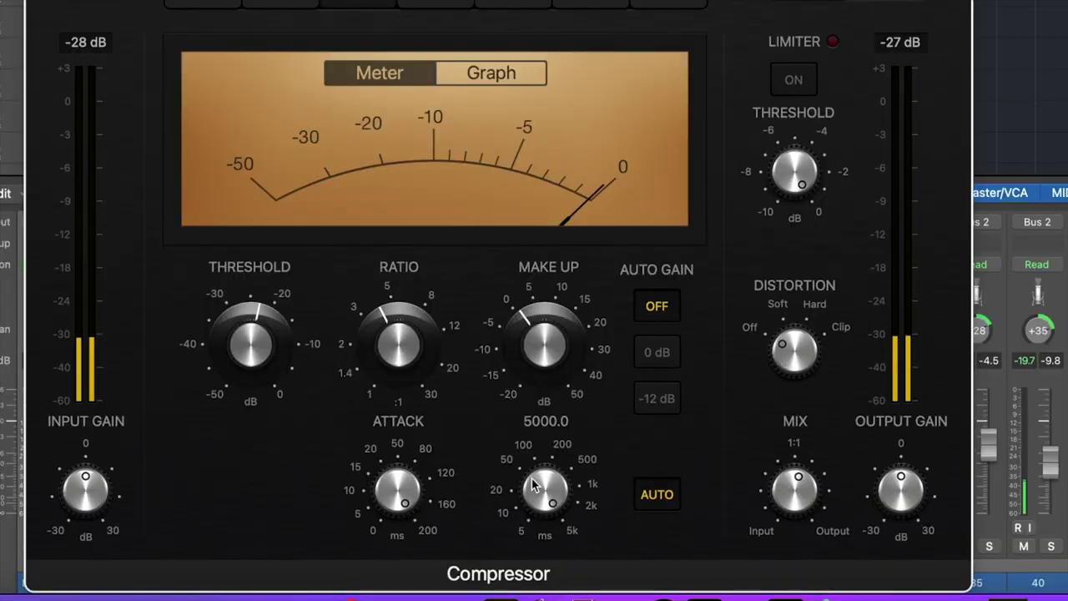
mouse_move(610, 507)
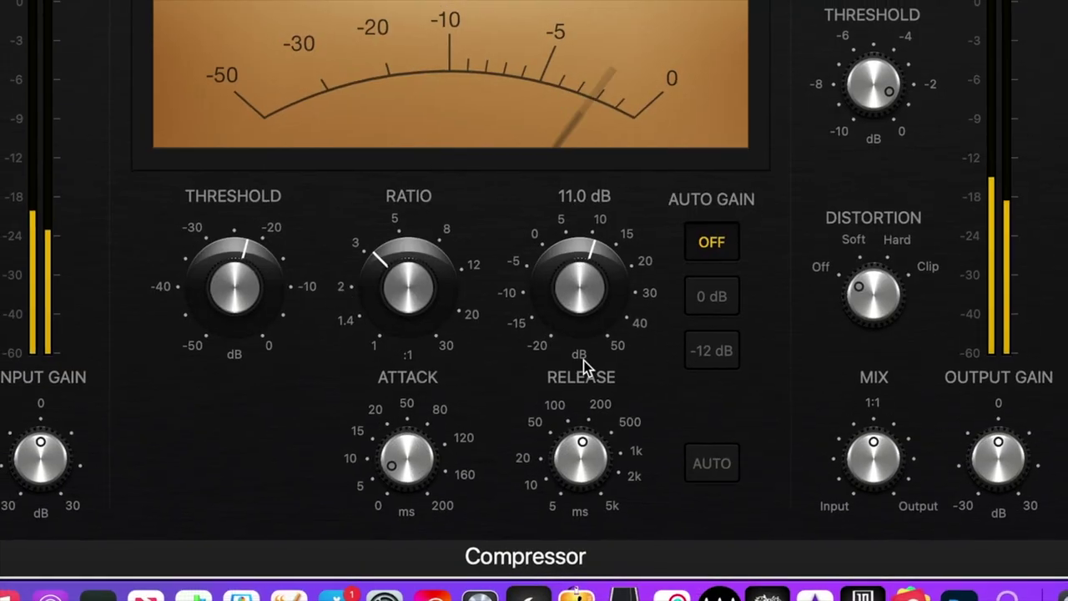
mouse_move(547, 476)
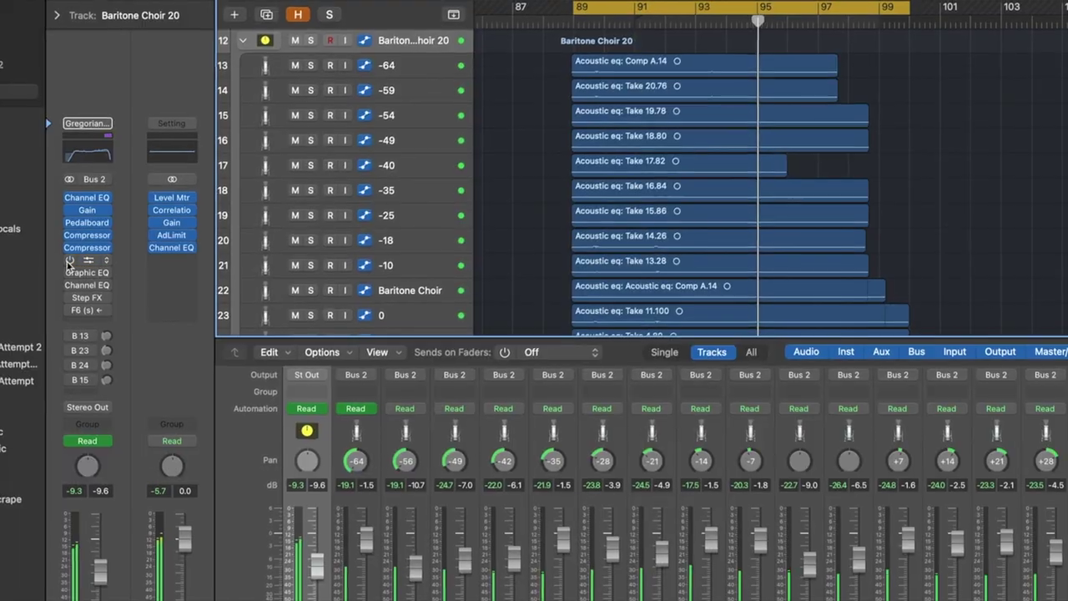
click(16, 195)
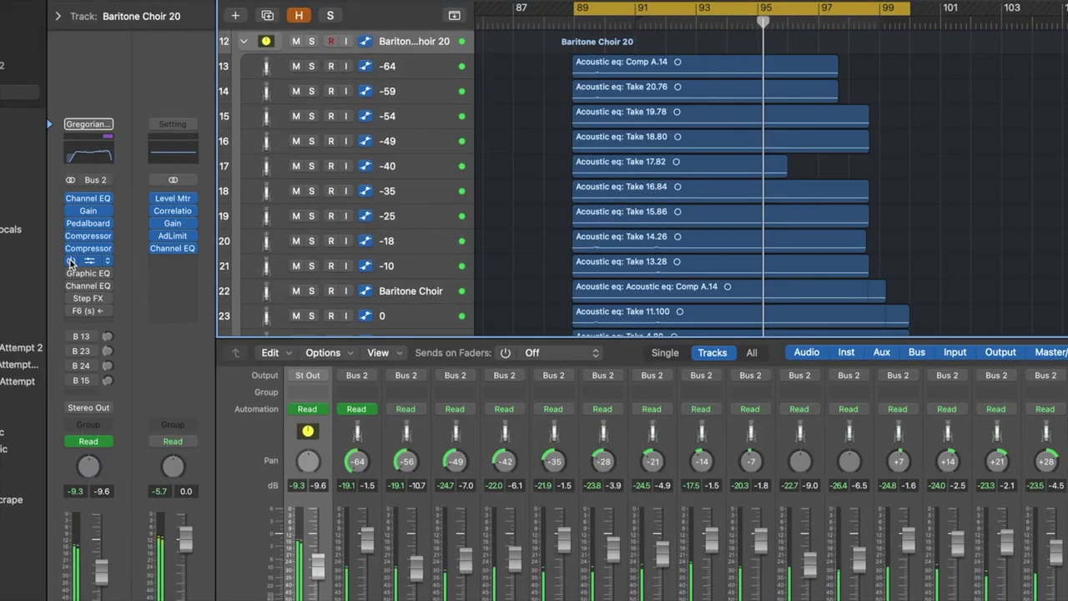
Turn on the Exciter and Graphic EQ inserts of Baritone Choir 20 and view the Exciter's settings
click(88, 261)
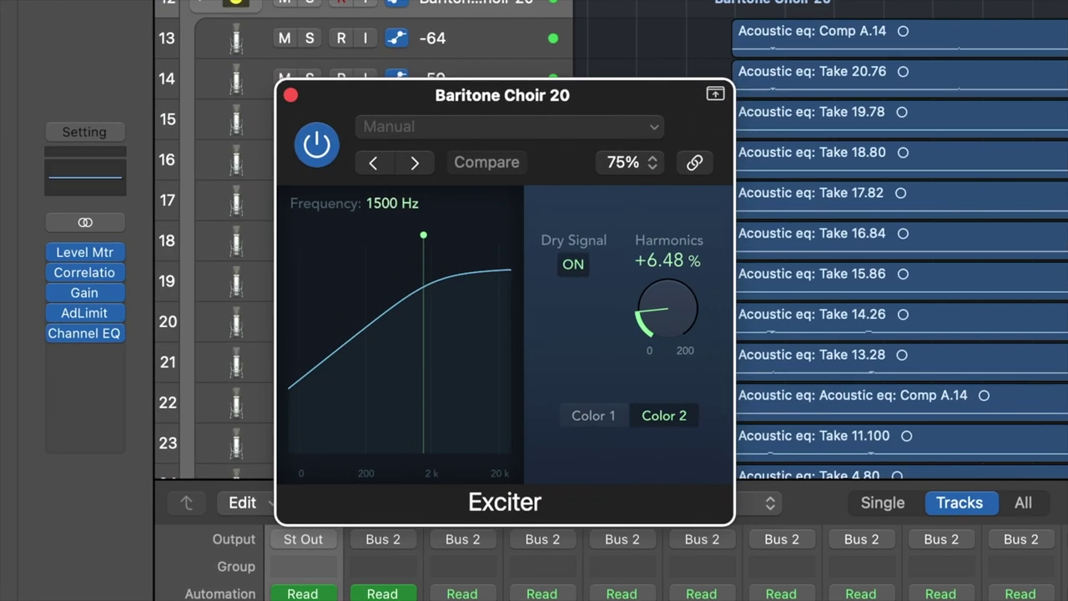
click(291, 96)
click(83, 284)
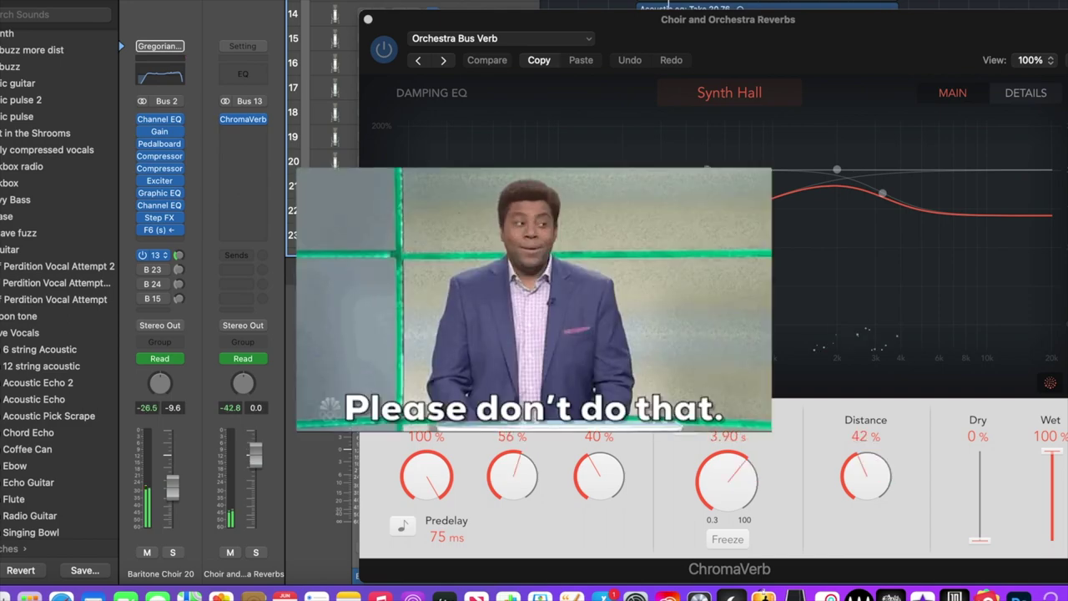
Show the channel fed by the Bus 13 send and view its ChromaVerb reverb
click(368, 19)
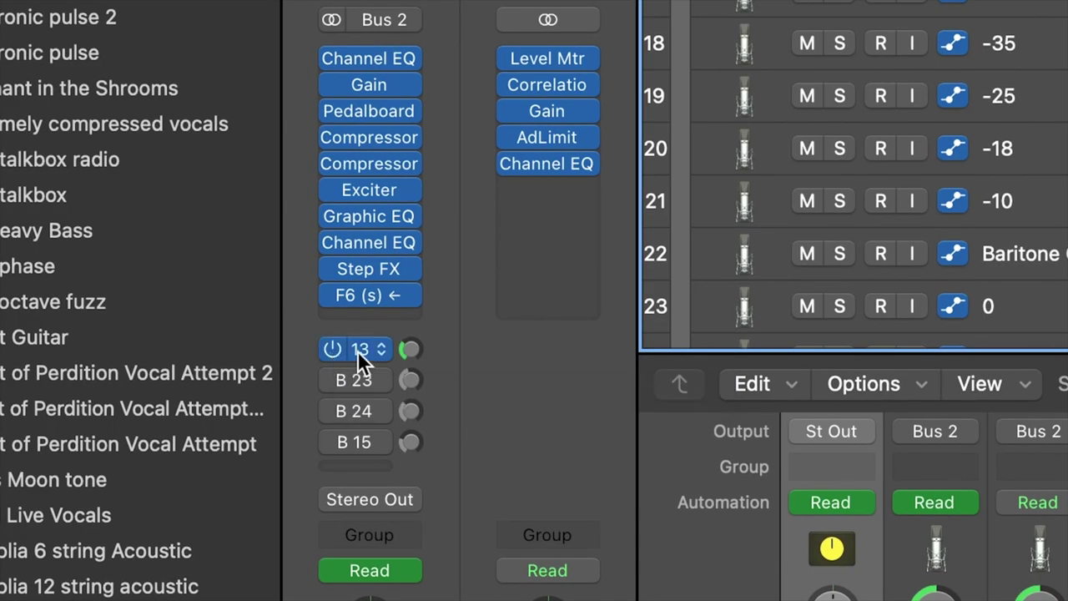
click(357, 351)
click(357, 350)
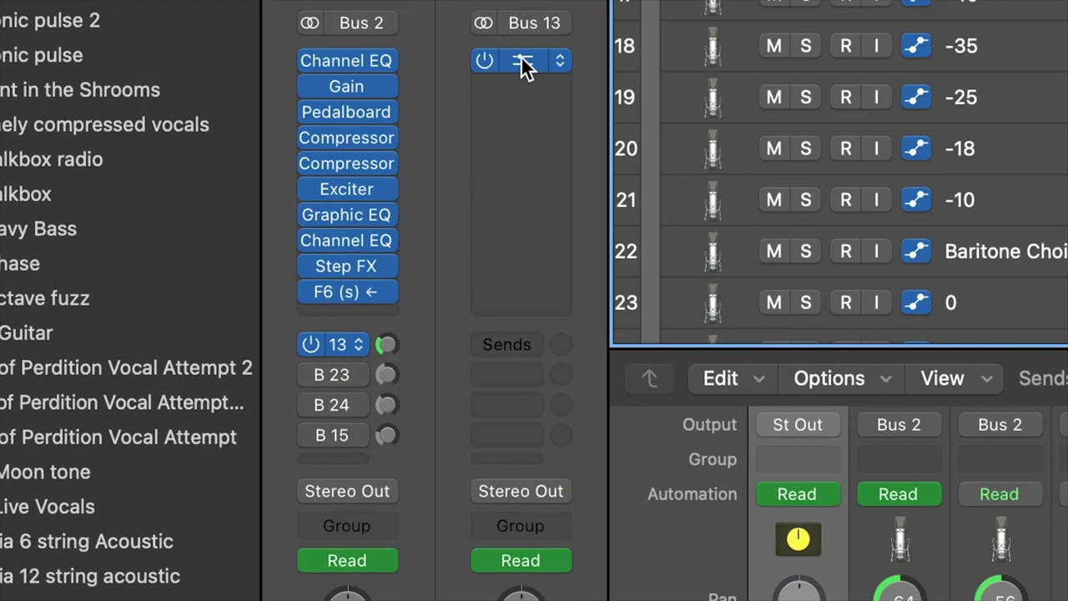
click(544, 60)
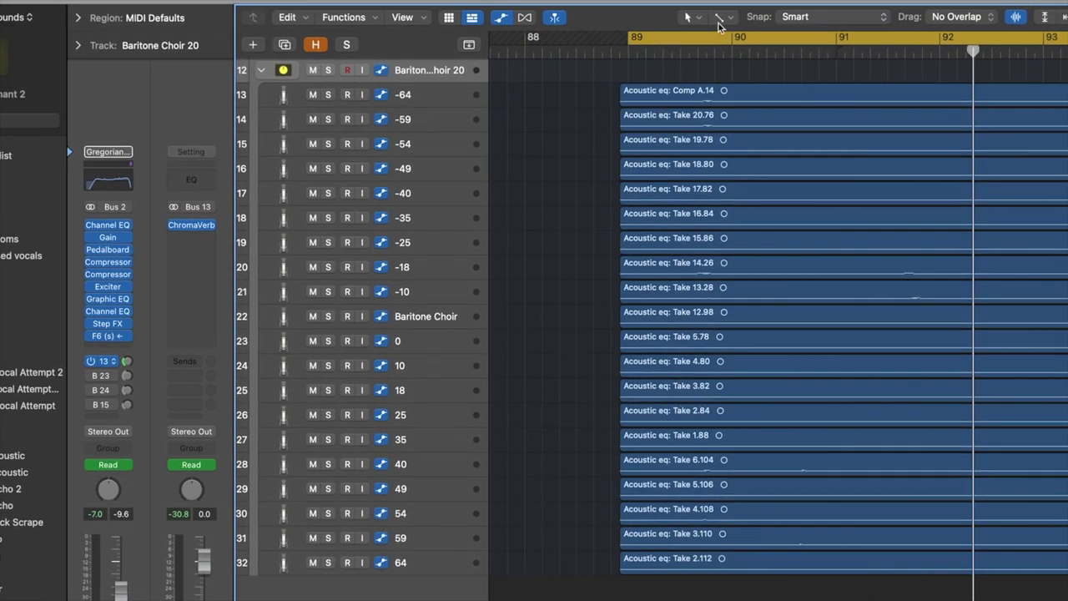
Select all the choir regions and use the Fade Tool to add short fade-ins at their starts just before bar 89
click(696, 54)
key(space)
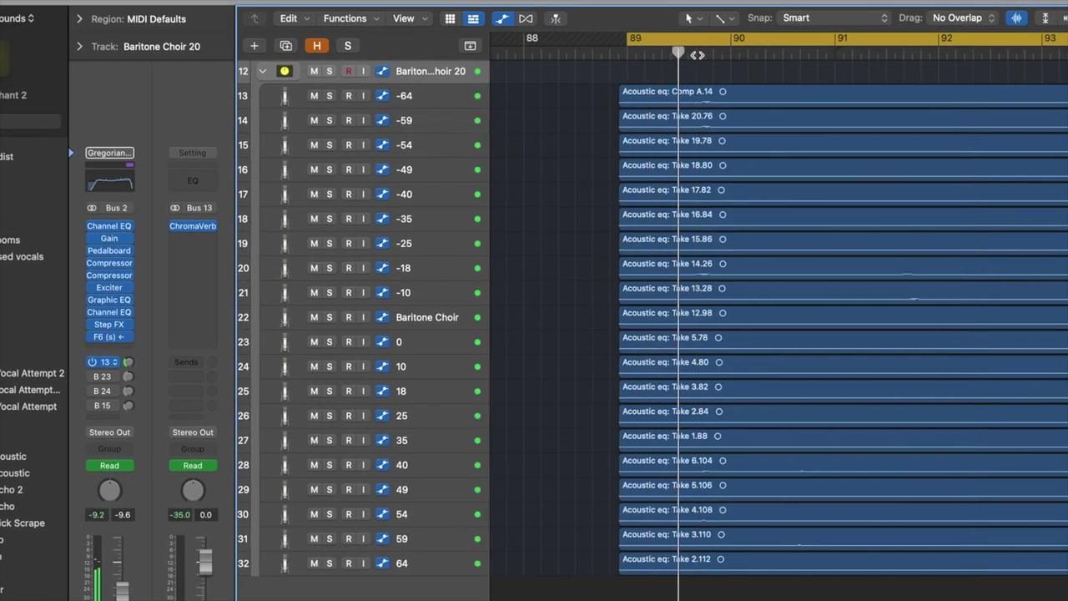
drag(610, 88, 725, 573)
click(722, 19)
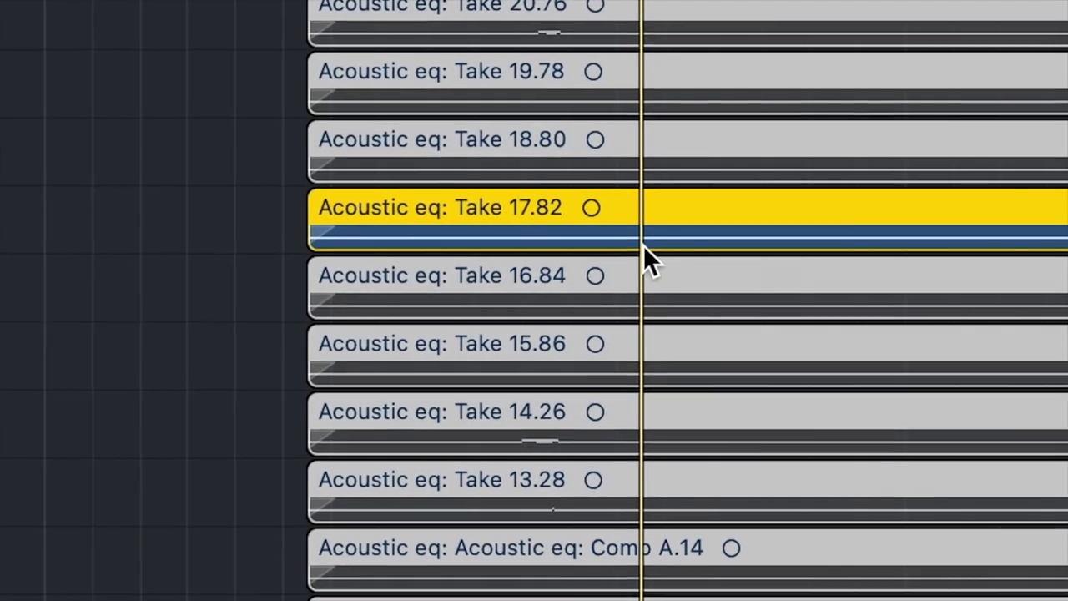
key(super+t)
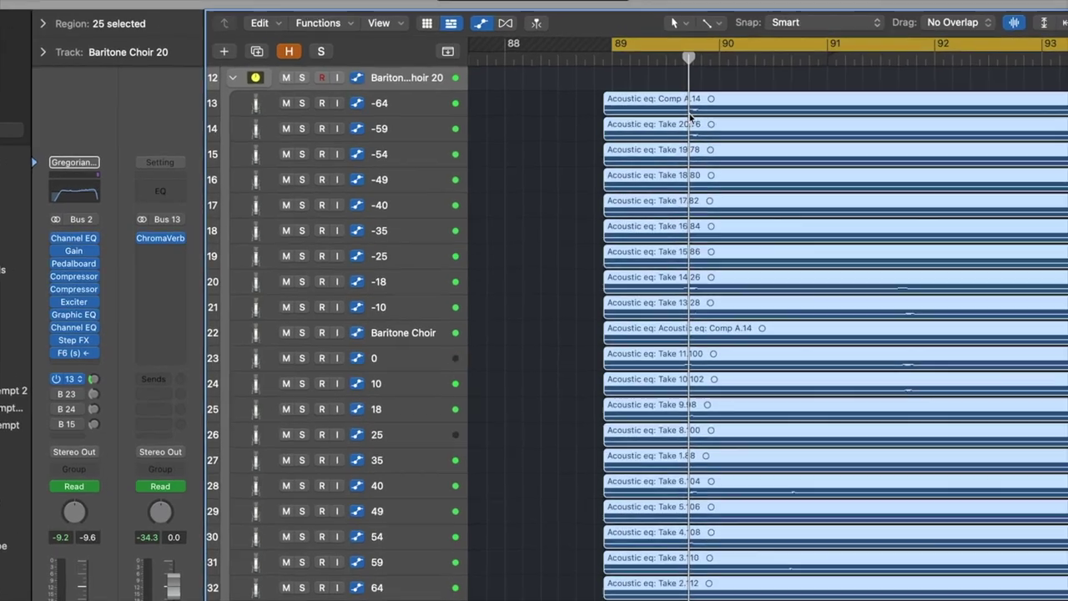
click(711, 26)
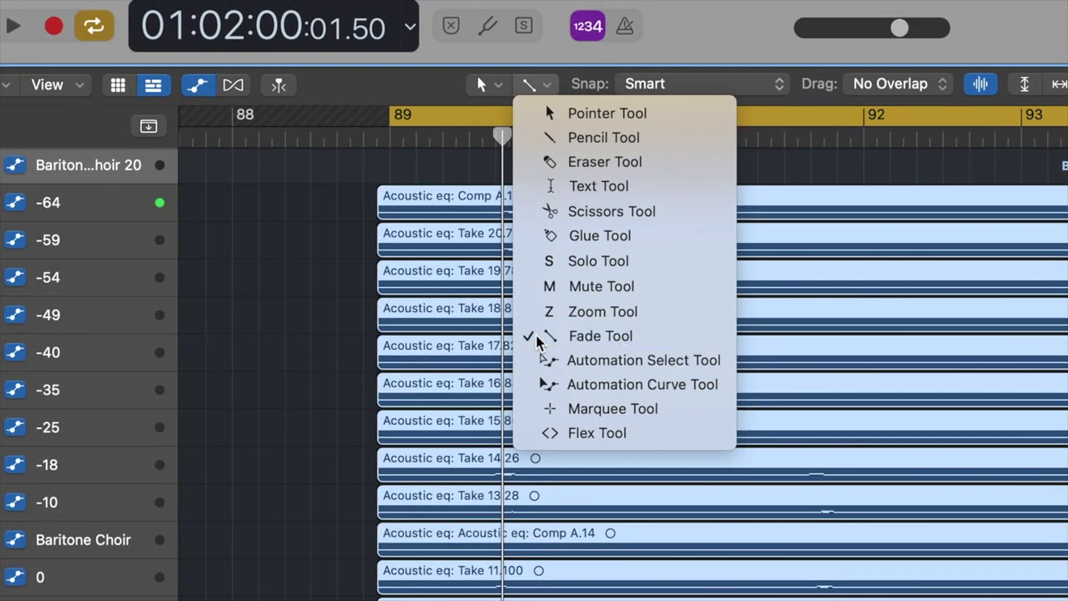
click(634, 259)
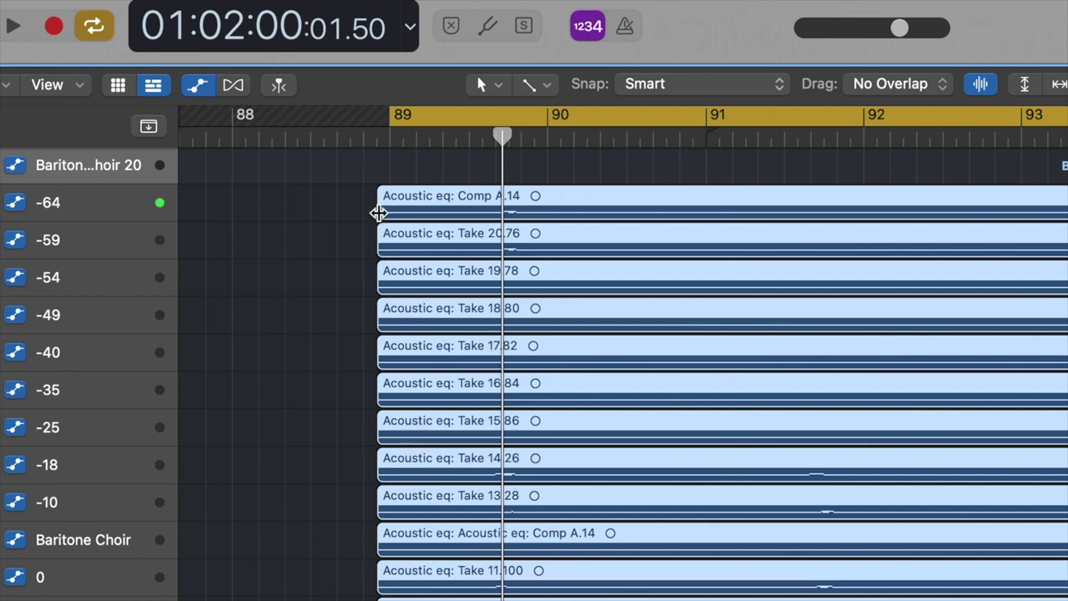
click(551, 139)
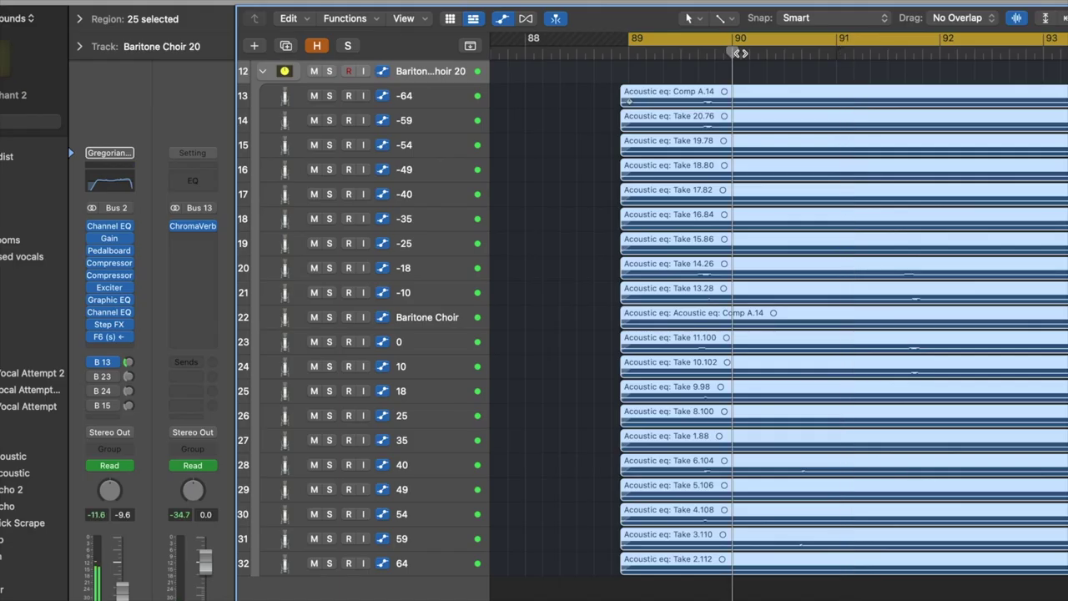
click(551, 138)
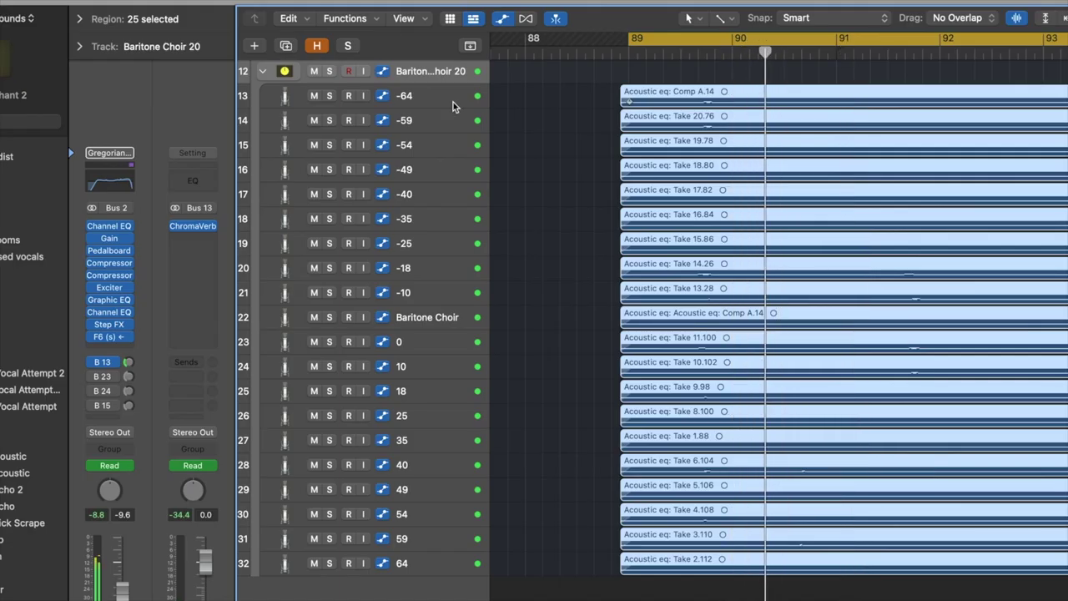
Solo tracks -64, -59 and -54 one after another to hear the individual voices
click(330, 96)
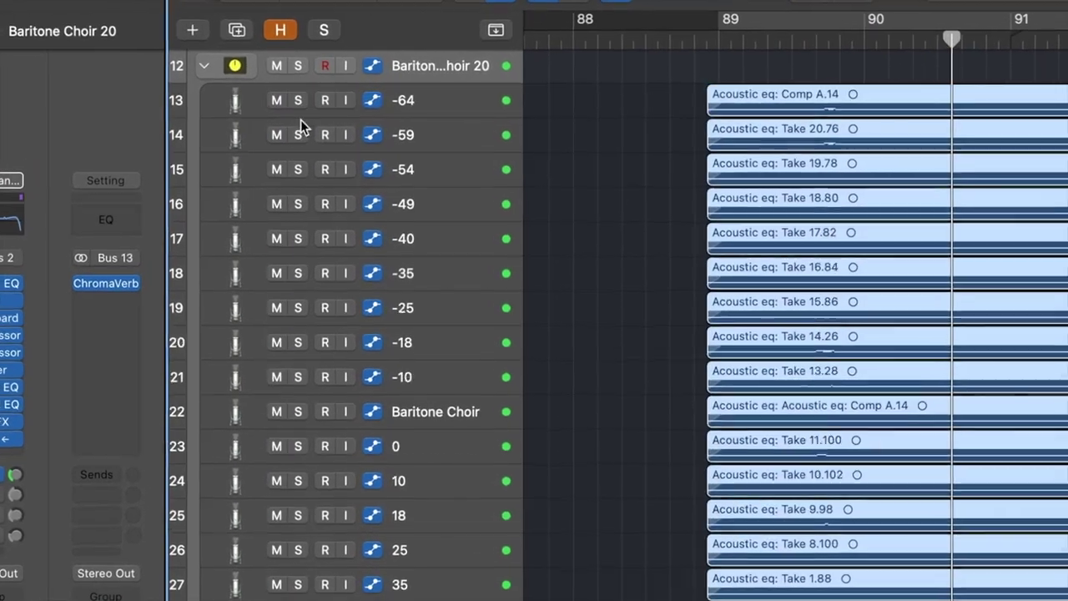
click(309, 129)
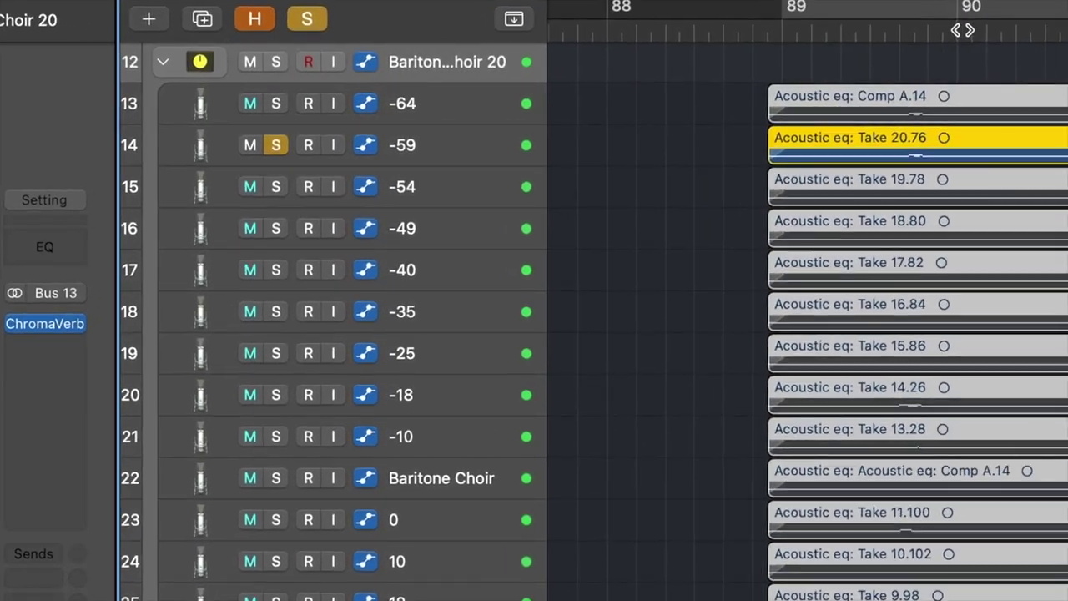
click(275, 187)
click(275, 146)
Split all choir regions at the playhead before bar 90 and apply the Fade Tool at the cut on track -40
key(super+t)
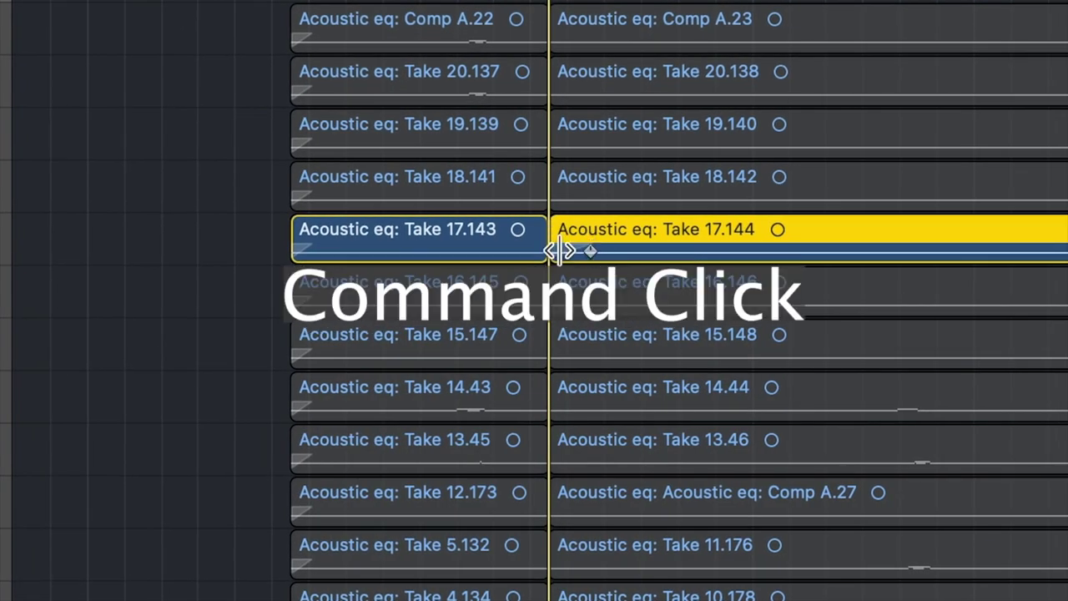
super+click(534, 248)
super+click(567, 250)
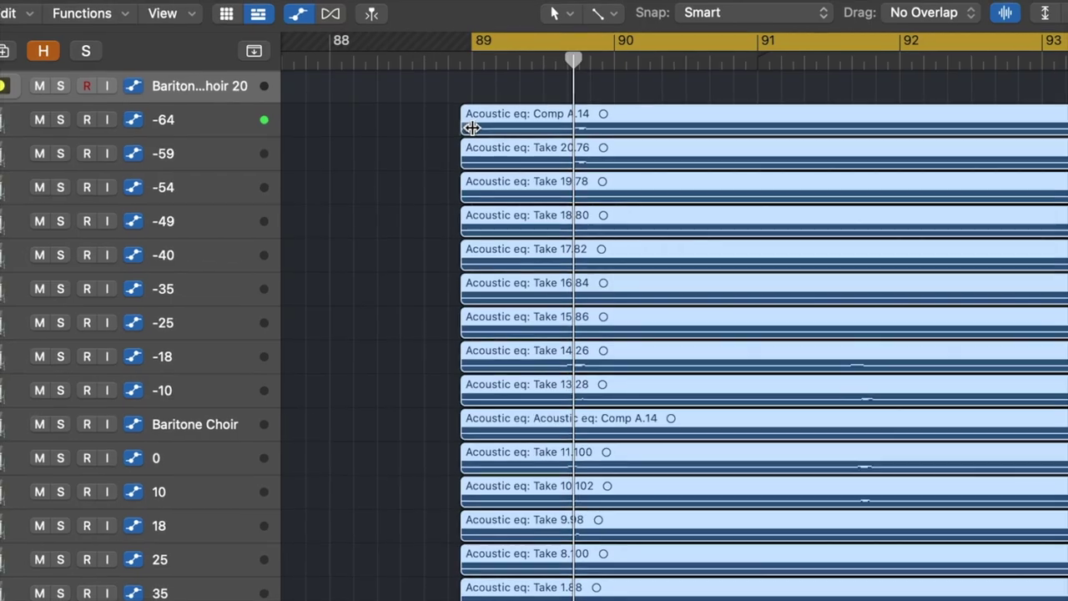
key(space)
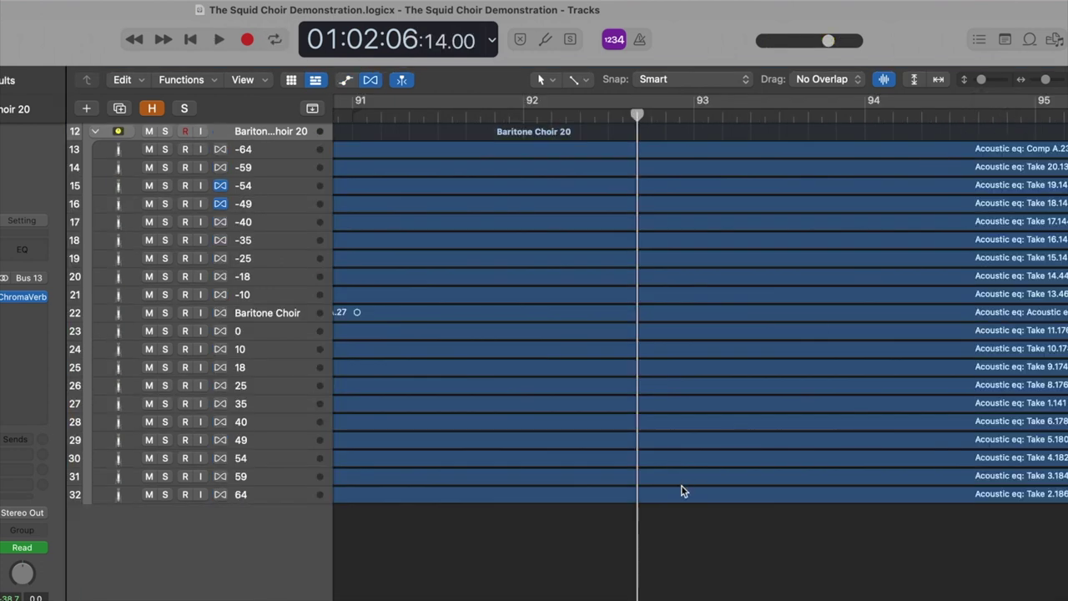
Split all the choir regions at two points around bar 93 and delete the section between the cuts
drag(647, 531, 652, 89)
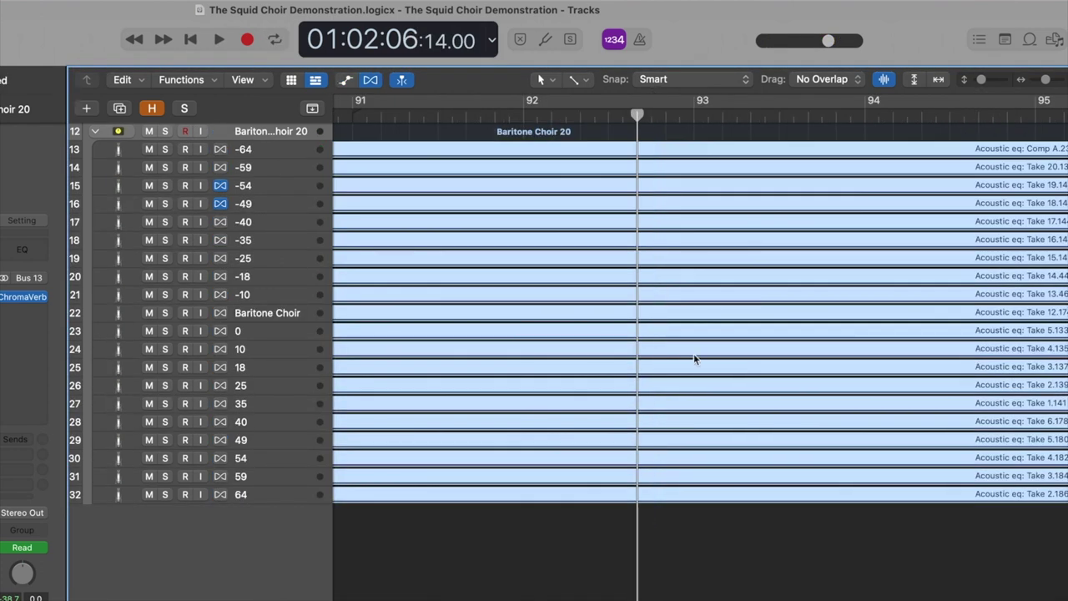
key(super+t)
key(space)
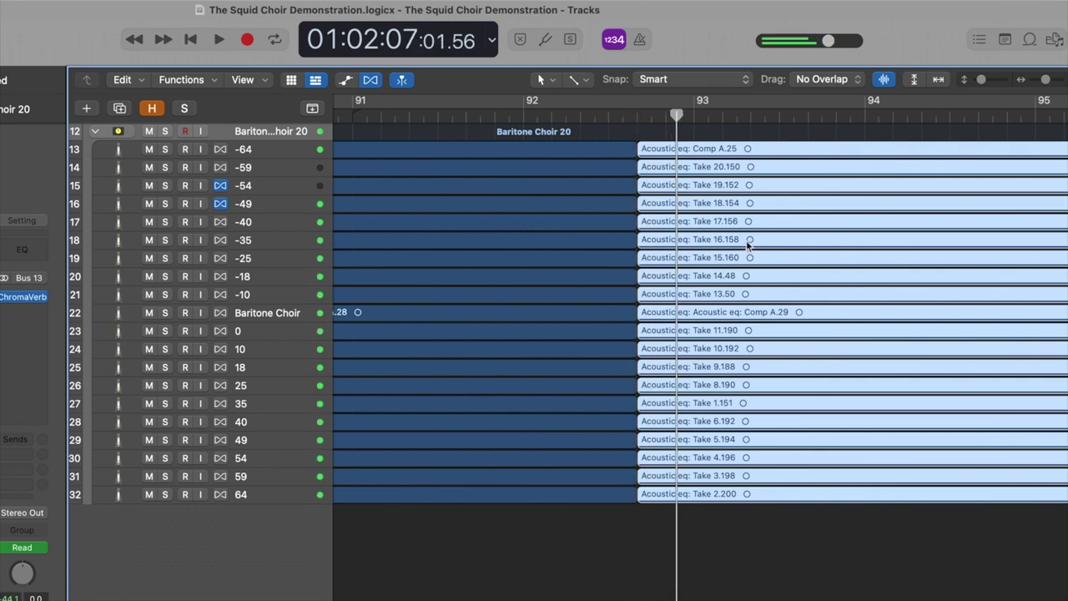
key(super+t)
mouse_move(635, 182)
mouse_down()
mouse_move(641, 92)
mouse_move(656, 102)
mouse_up()
key(Delete)
click(385, 270)
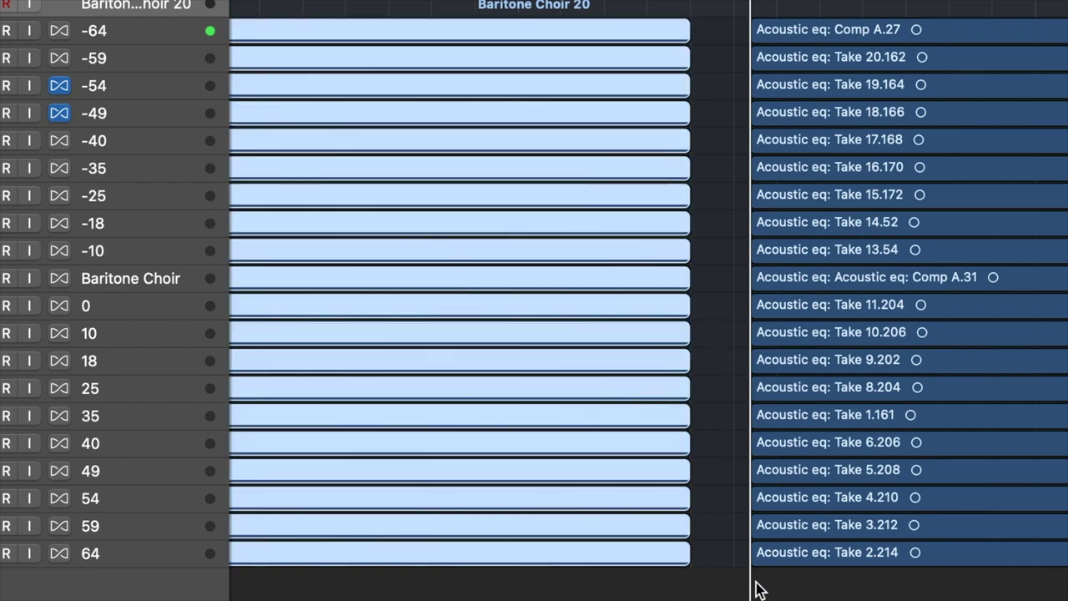
click(784, 552)
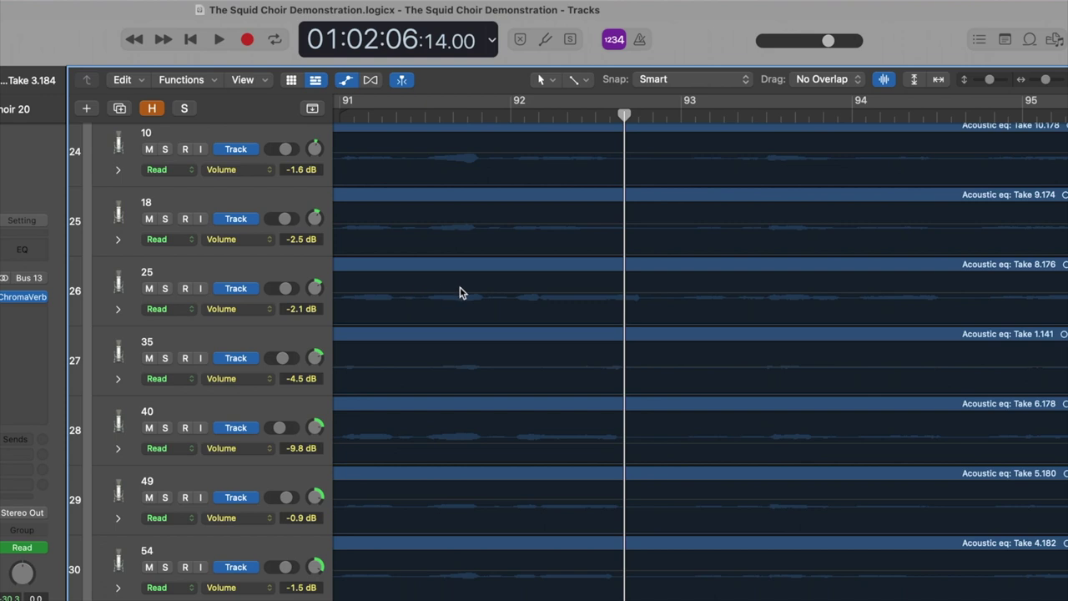
Add volume automation points to track 25 just before bar 92, with a dip down to -13.5 dB
click(498, 295)
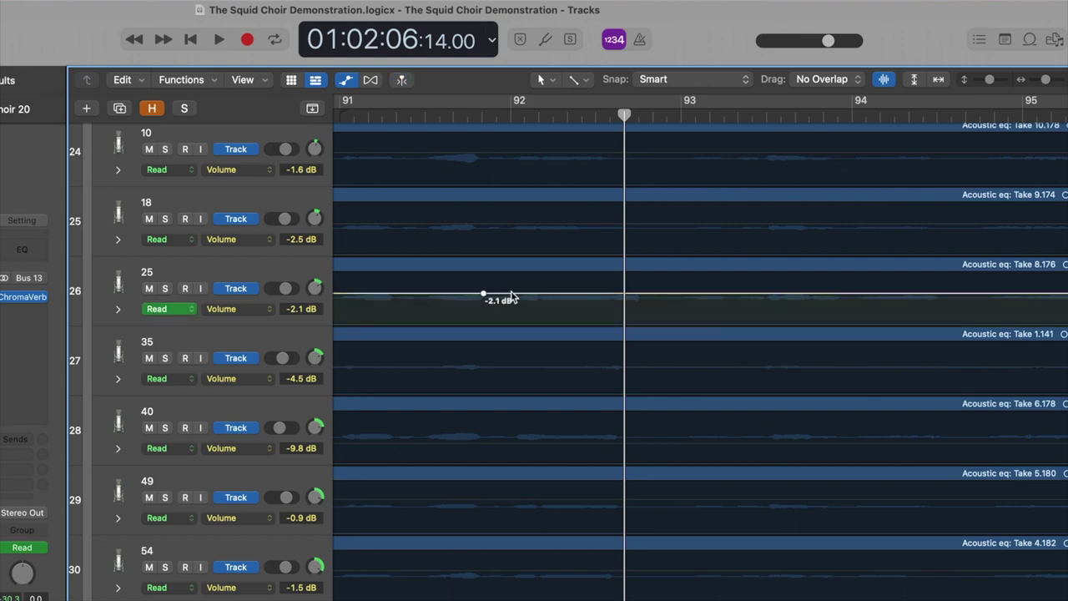
drag(496, 296, 496, 310)
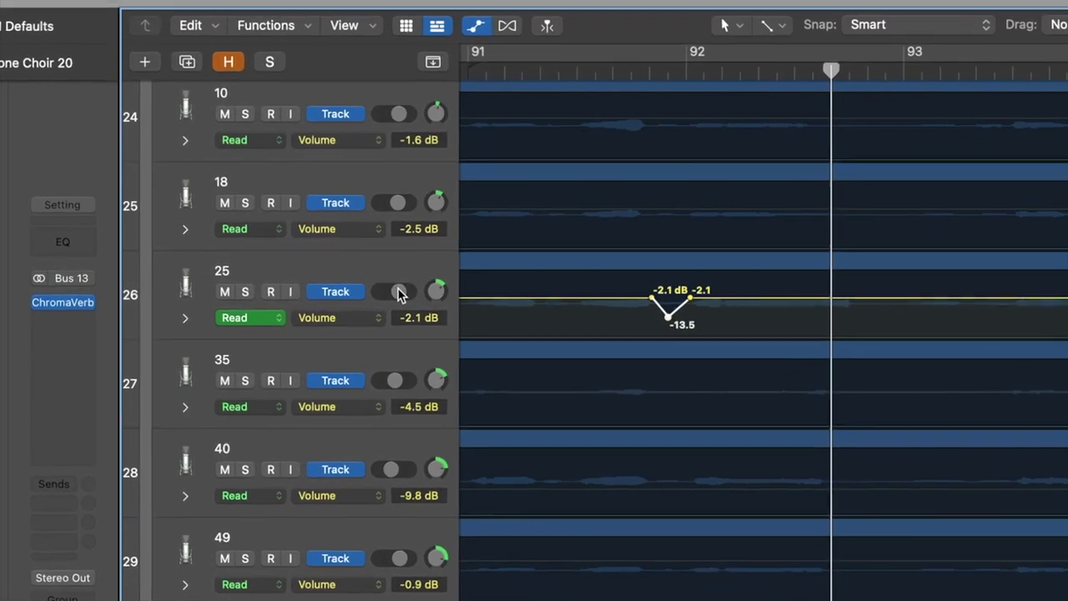
Try lowering track 25's automated volume with its track header volume control to about -7.2 dB
drag(285, 287, 289, 288)
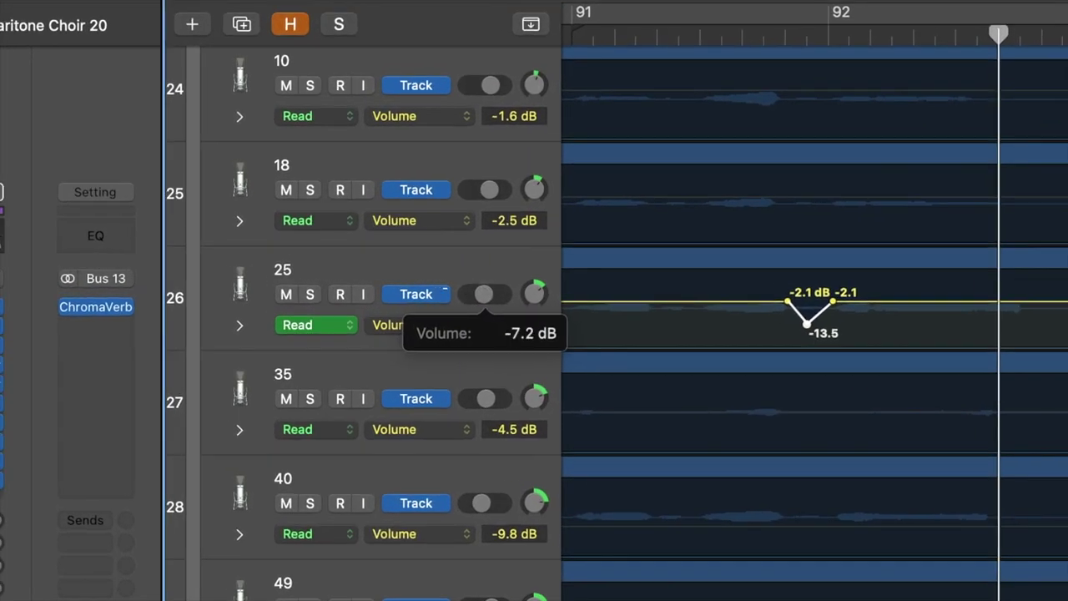
drag(500, 287, 498, 291)
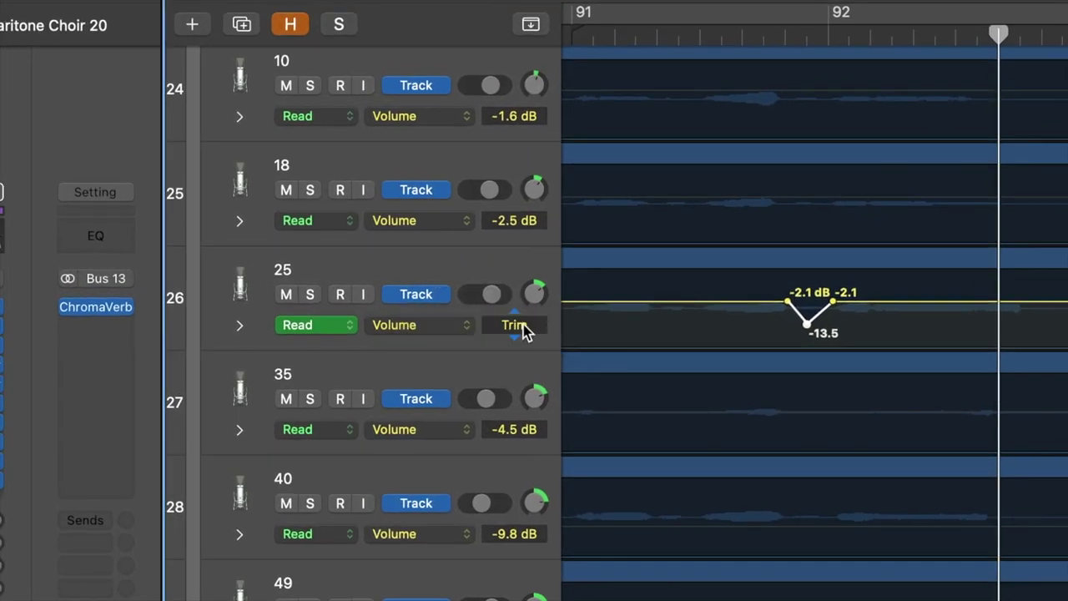
Trim track 25's entire volume automation curve downward
drag(521, 327, 519, 358)
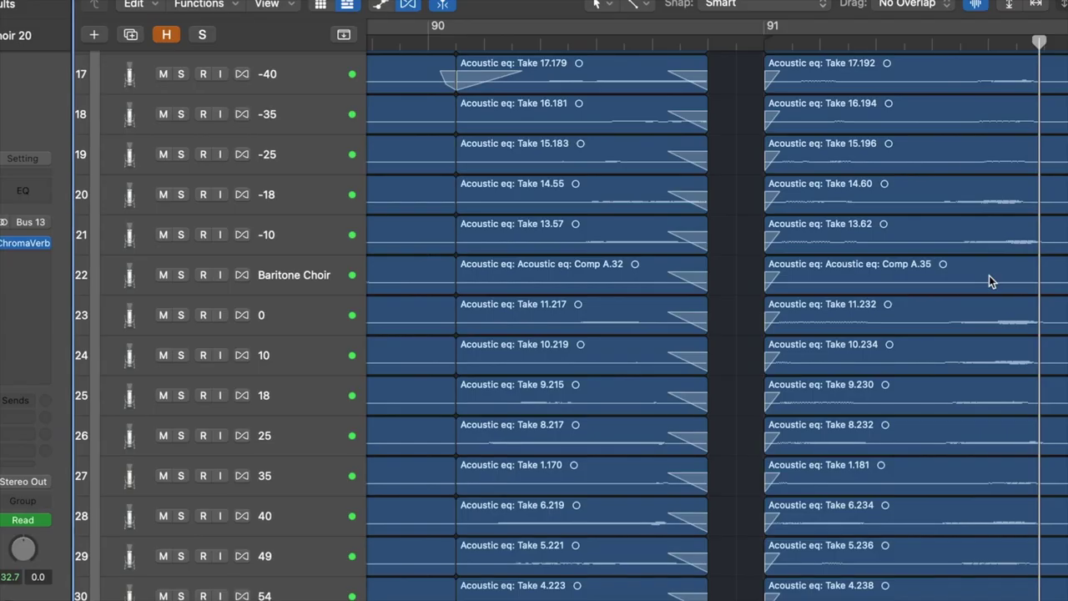
Show the Flex controls and set track -18's flex mode to Flex Time - Slicing
click(934, 43)
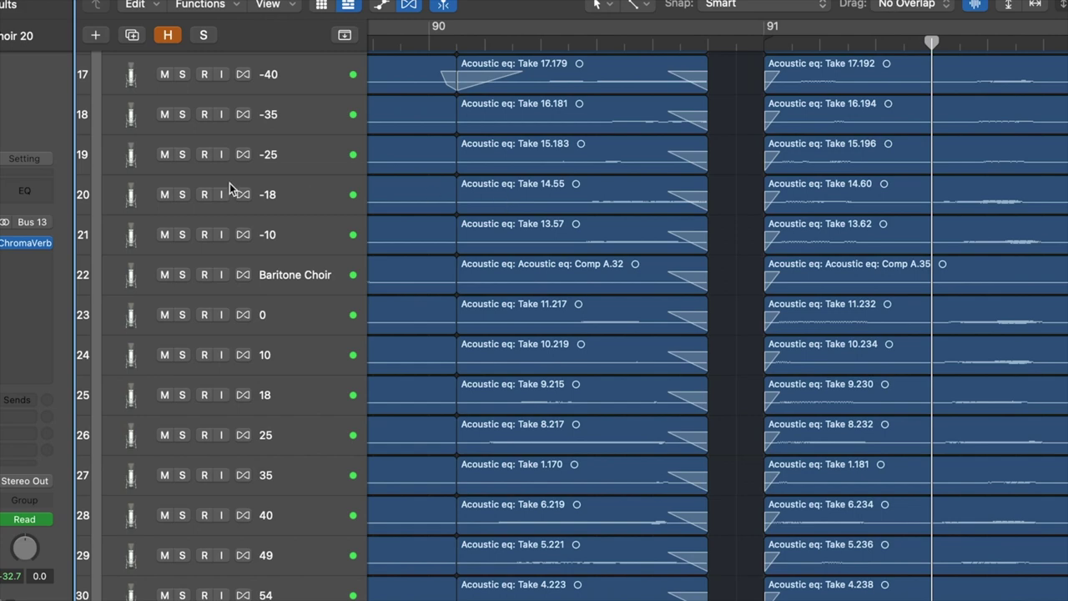
click(292, 194)
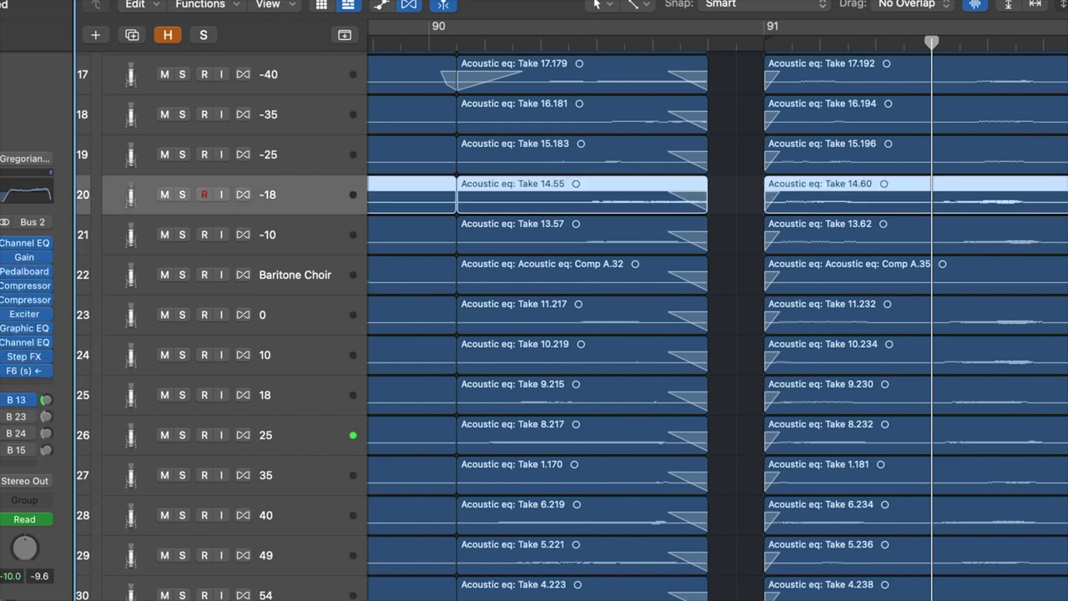
click(408, 7)
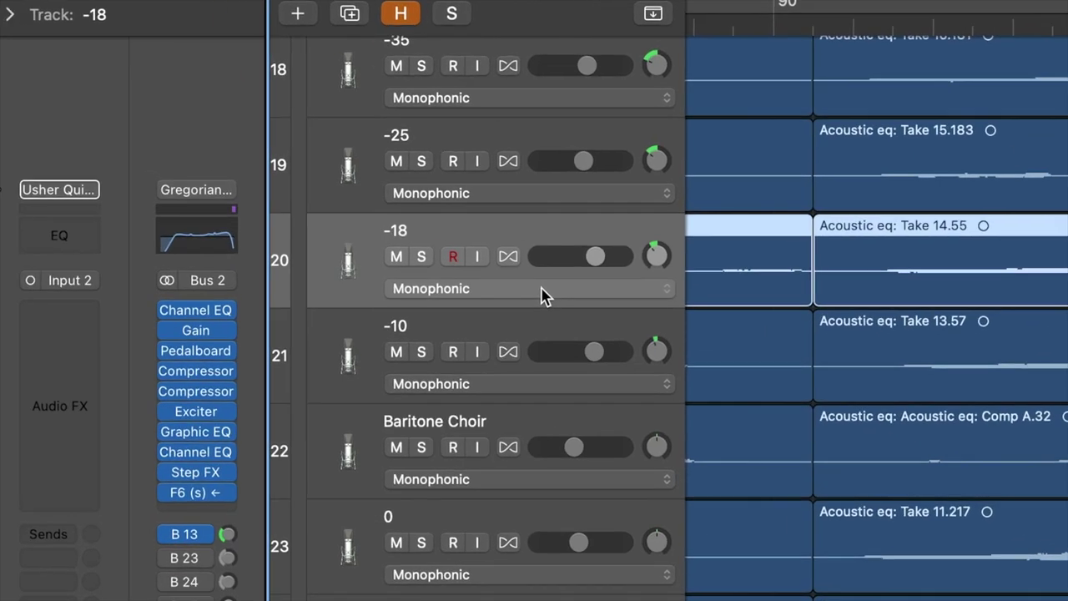
click(416, 264)
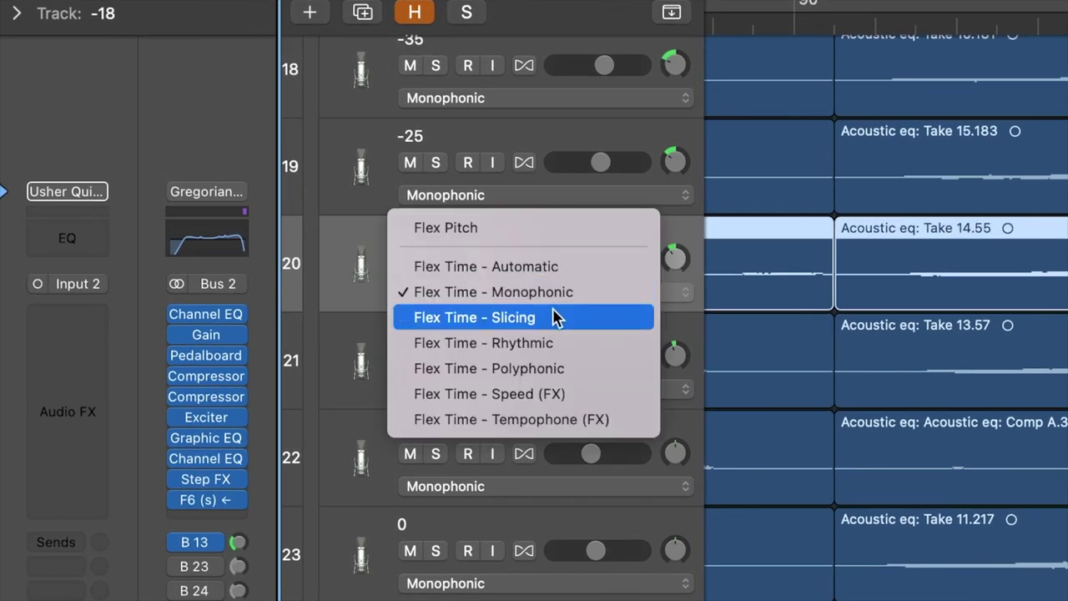
click(553, 317)
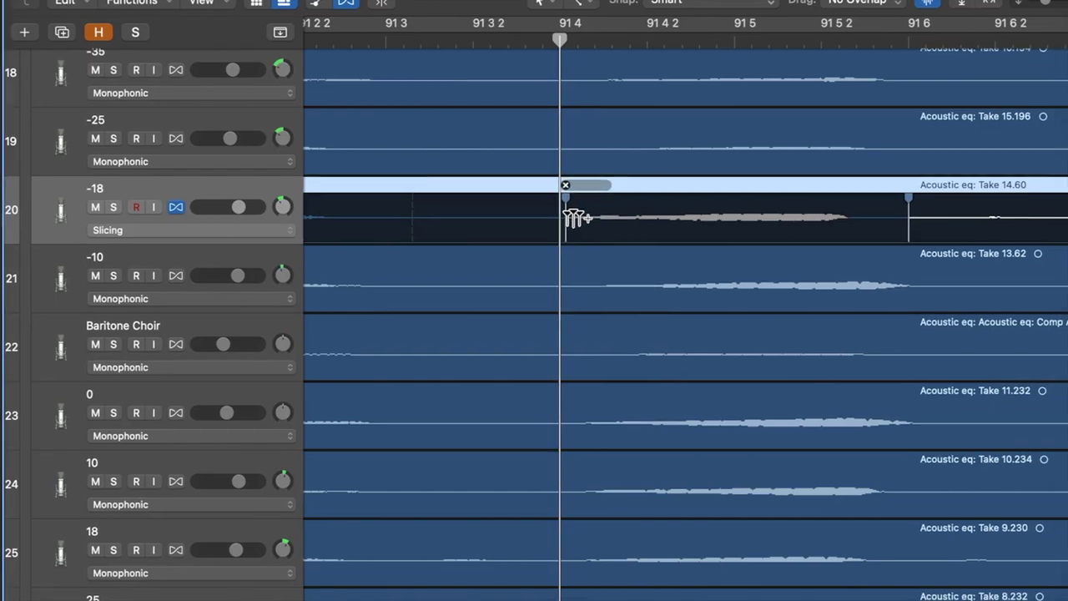
drag(567, 214, 607, 219)
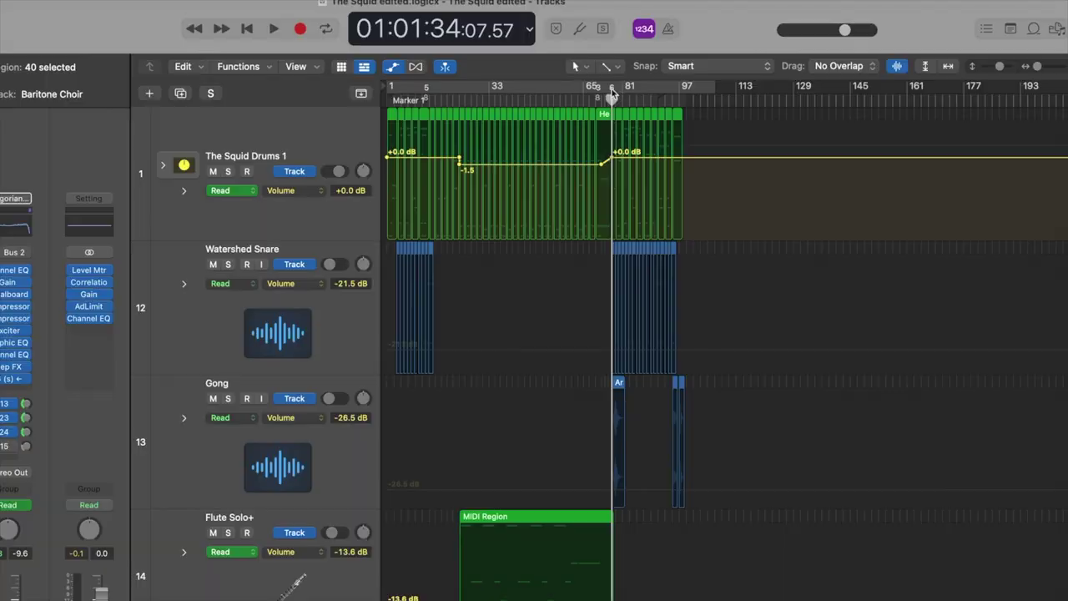
drag(613, 90, 671, 87)
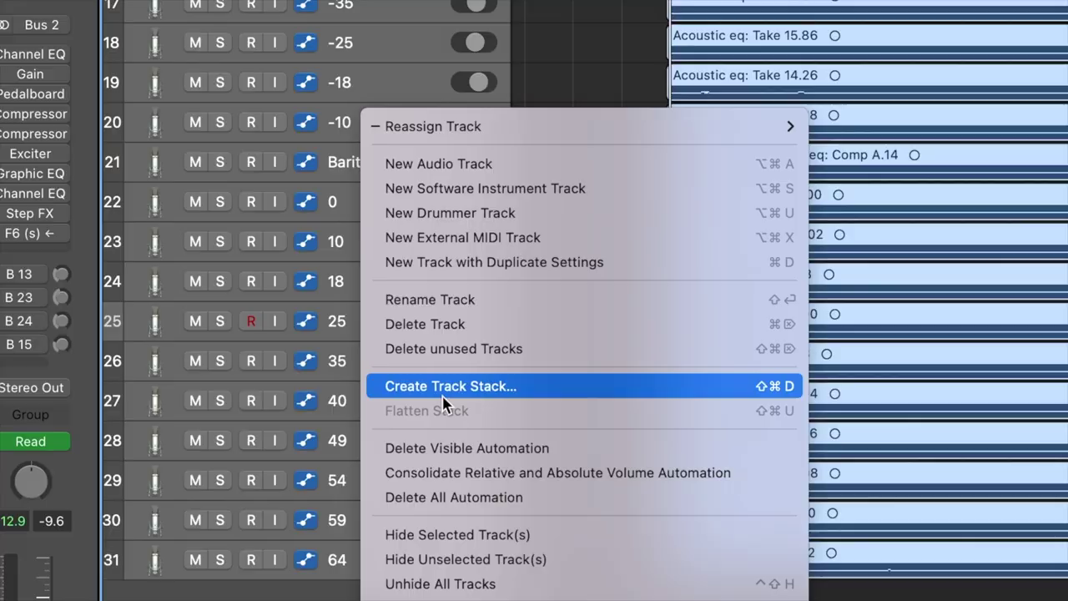
Create a track stack from the selected baritone choir tracks
click(448, 383)
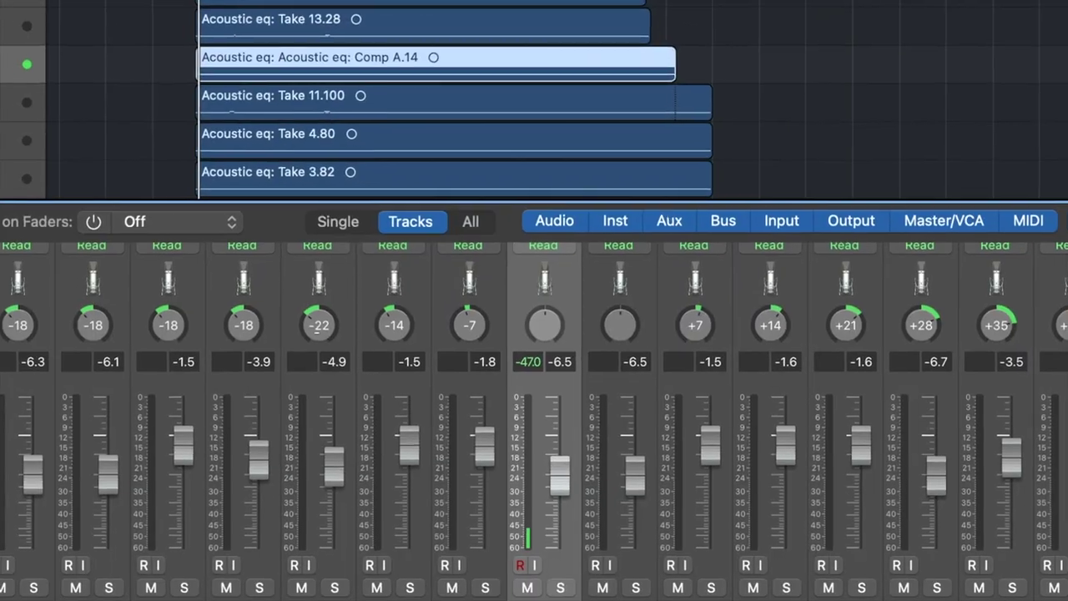
drag(317, 332, 317, 330)
drag(243, 327, 235, 358)
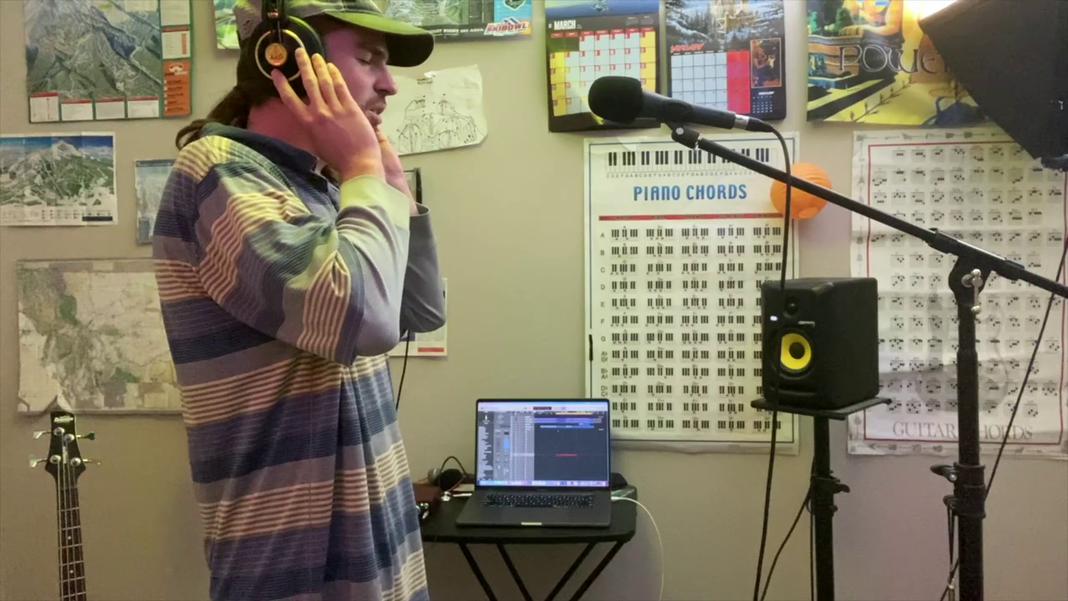